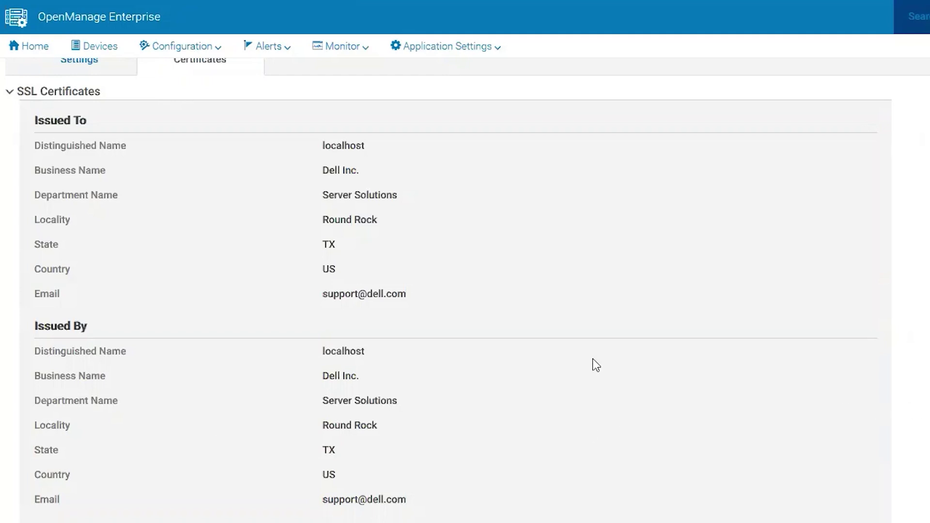
# Step: Open Application Settings > Security > Certificates and review the current SSL certificate's Issued To details
pyautogui.scroll(2, 591, 363)
pyautogui.click(477, 52)
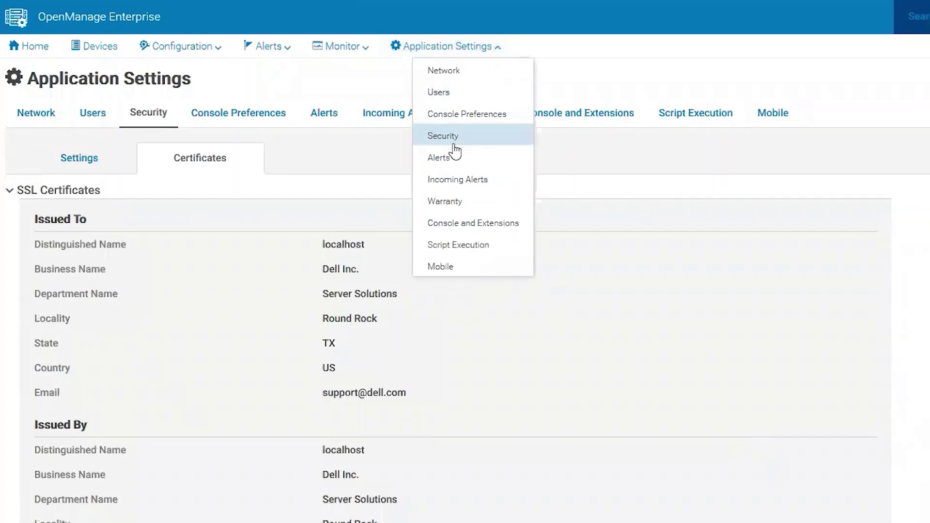
pyautogui.click(452, 141)
pyautogui.click(210, 167)
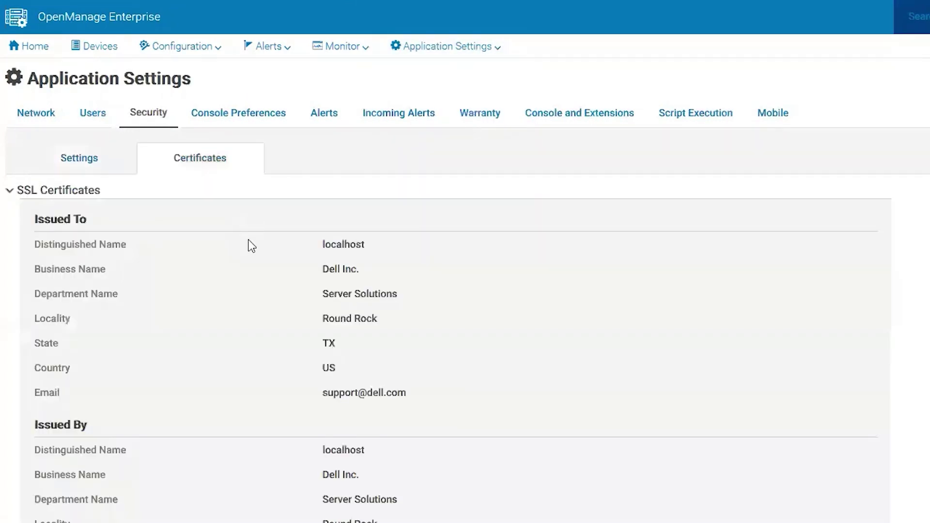
pyautogui.moveTo(33, 248); pyautogui.dragTo(473, 401)
pyautogui.click(669, 336)
pyautogui.scroll(-3, 668, 336)
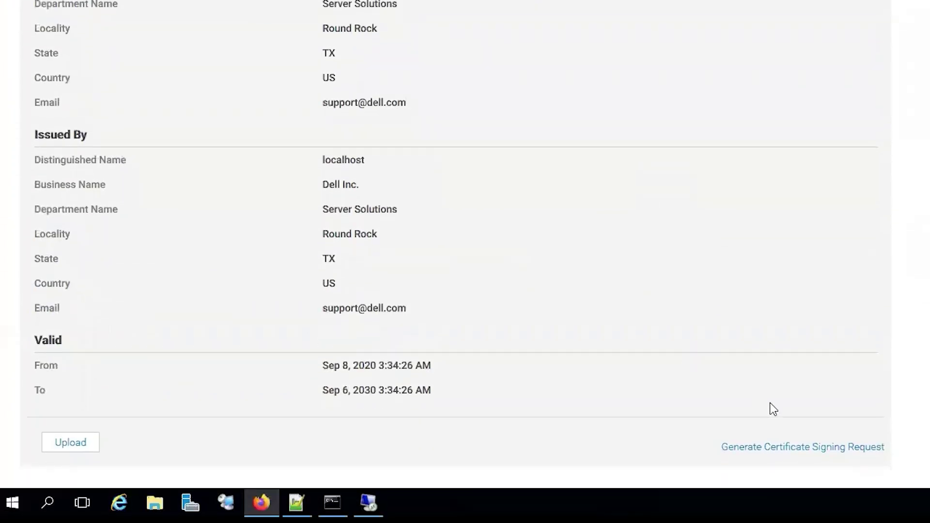
# Step: Start a new CSR with distinguished name geome.sstsysman.local and business name Dell
pyautogui.click(819, 448)
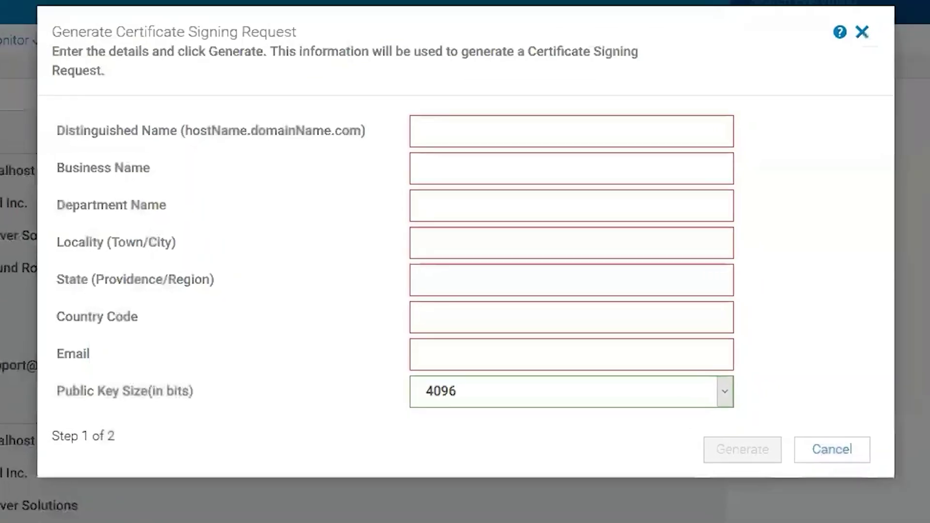
pyautogui.click(451, 124)
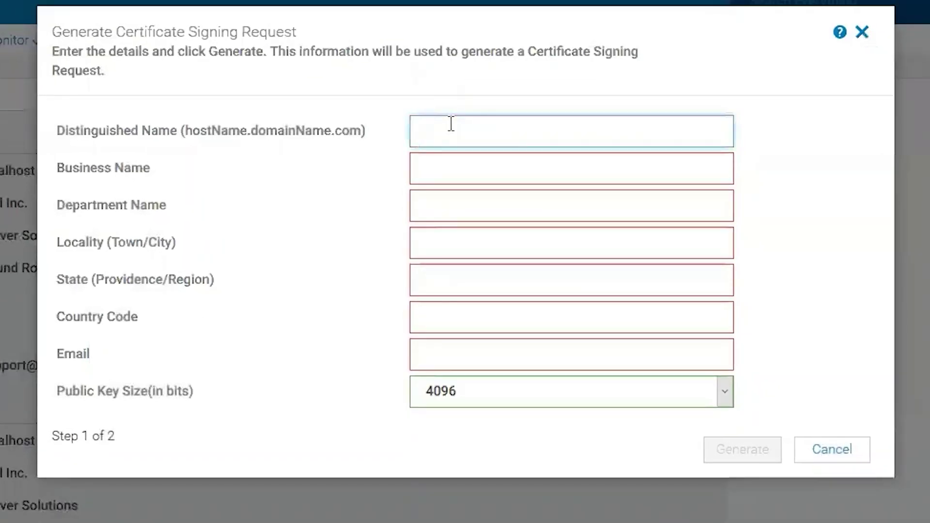
pyautogui.write('ge')
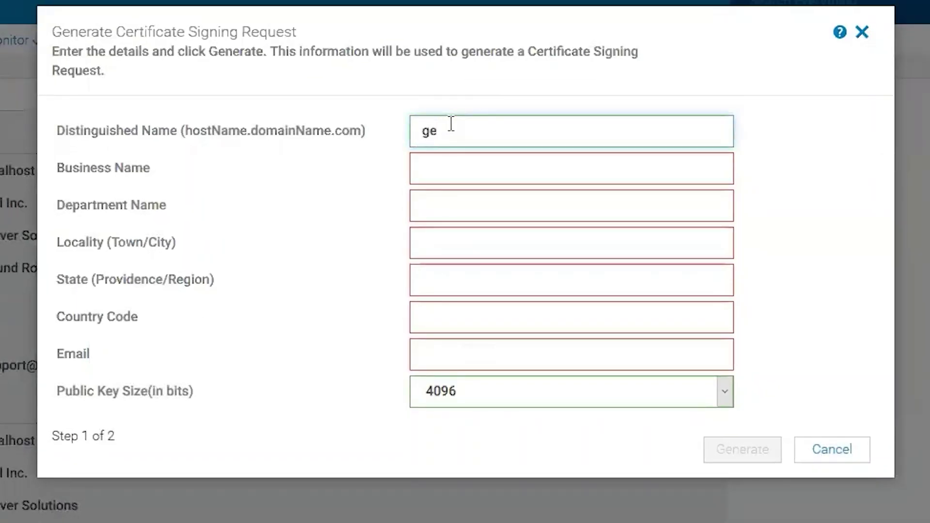
pyautogui.press('BackSpace')
pyautogui.press('BackSpace')
pyautogui.write('geone.sstsysman.cl')
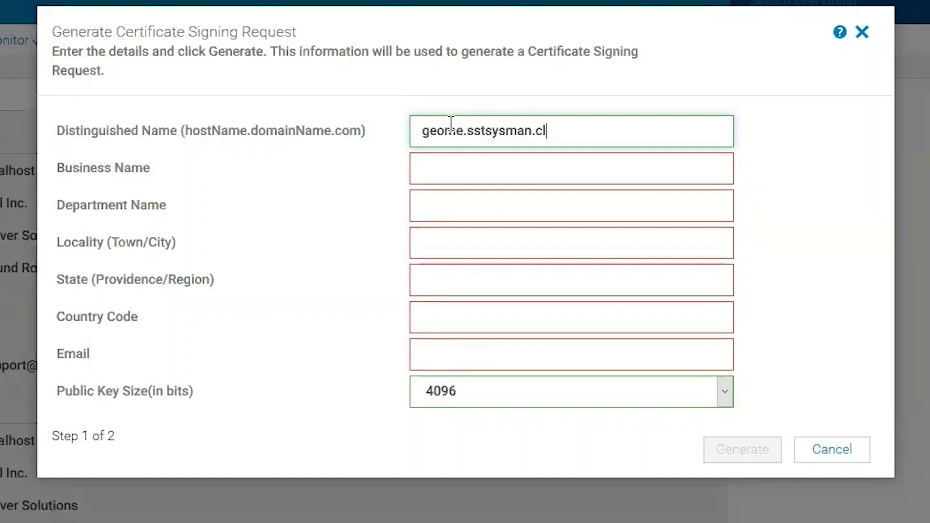
pyautogui.press('BackSpace')
pyautogui.press('BackSpace')
pyautogui.write('local')
pyautogui.press('Tab')
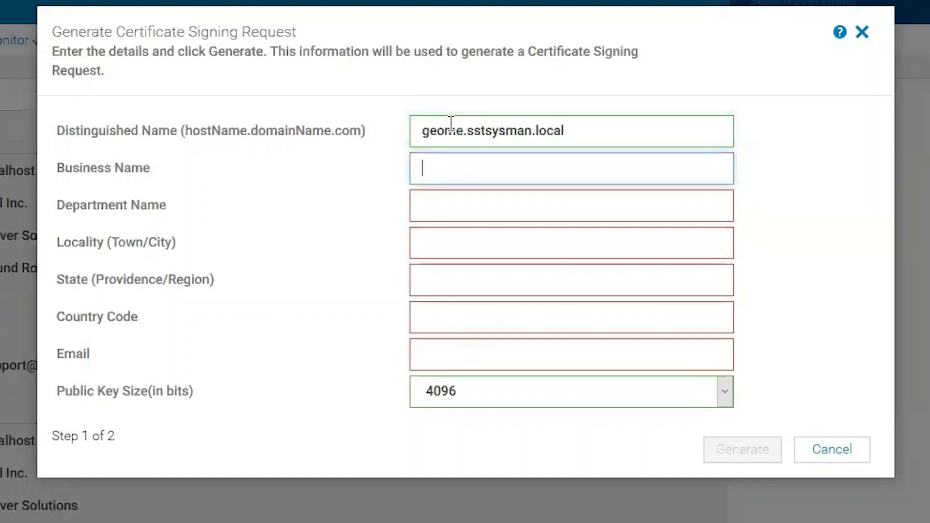
pyautogui.write('Dell')
# Step: Enter department Systems Management, locality Round Rock, state Texas, country code US and the contact email
pyautogui.press('Tab')
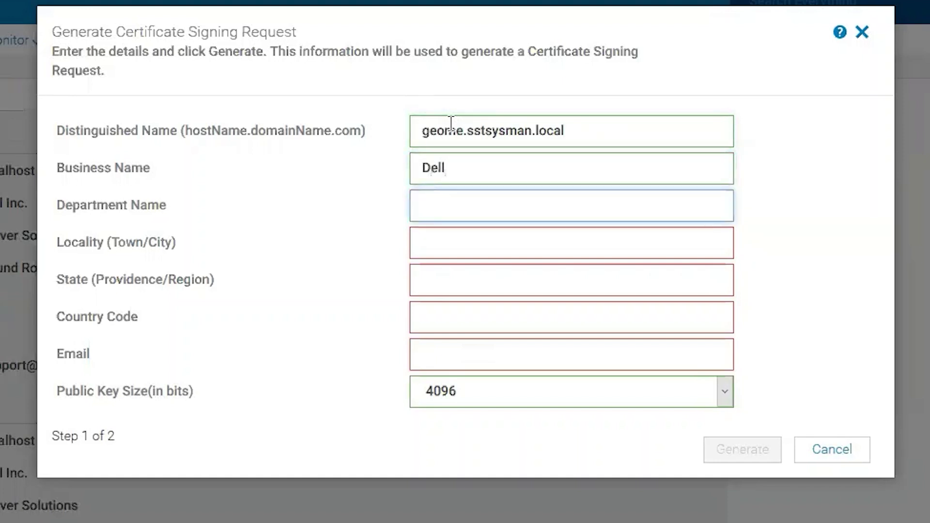
pyautogui.write('System')
pyautogui.press('BackSpace')
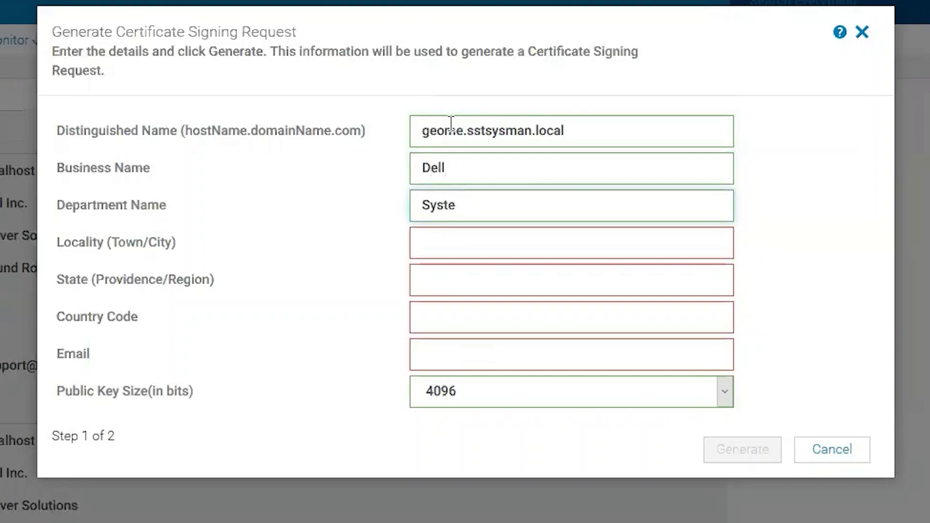
pyautogui.write('ms Management')
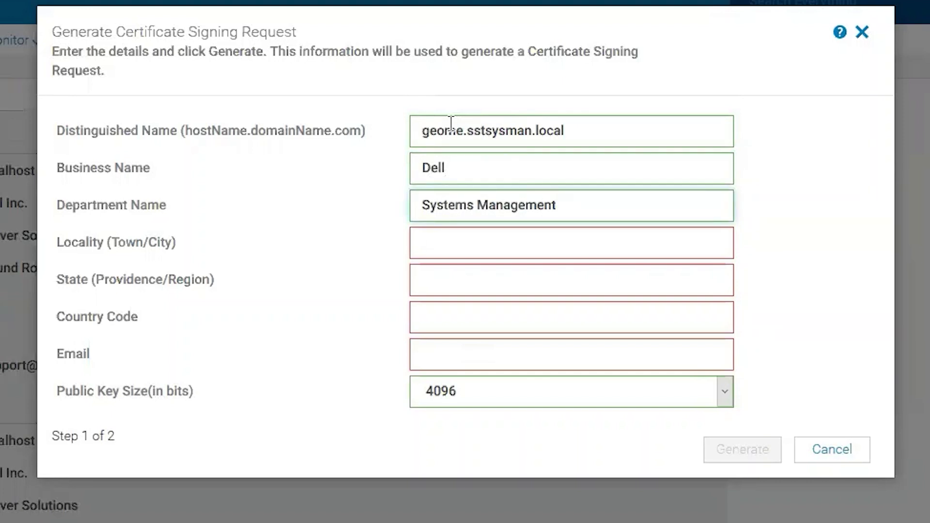
pyautogui.press('Tab')
pyautogui.write('Rou')
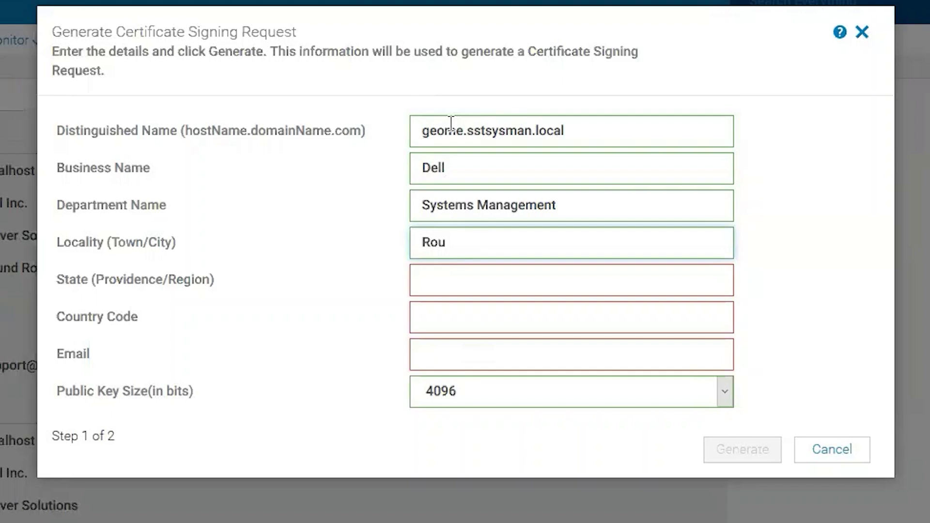
pyautogui.write('nd Rock')
pyautogui.press('Tab')
pyautogui.write('Texas')
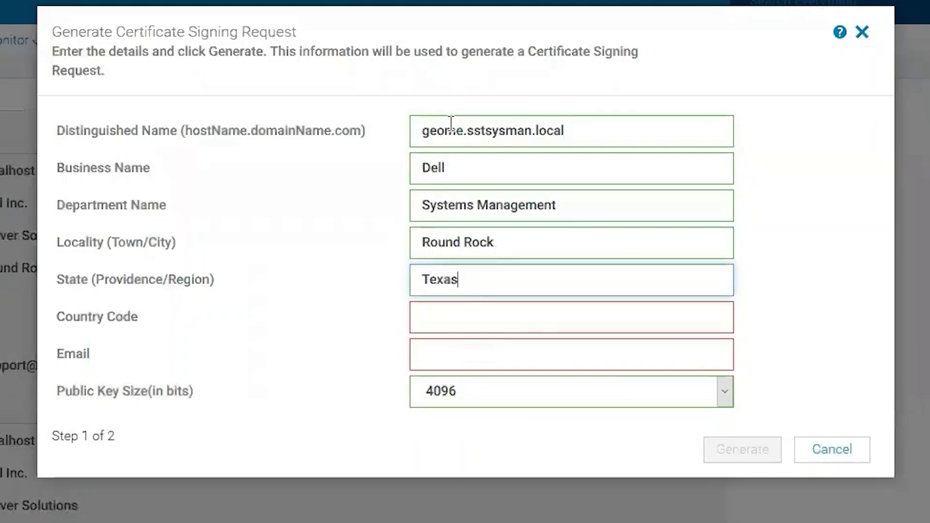
pyautogui.press('Tab')
pyautogui.write('US')
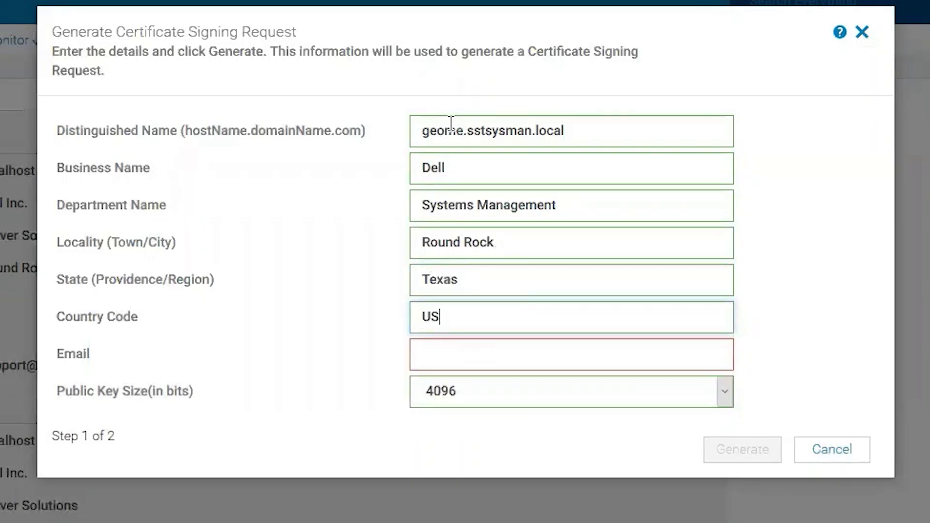
pyautogui.press('Tab')
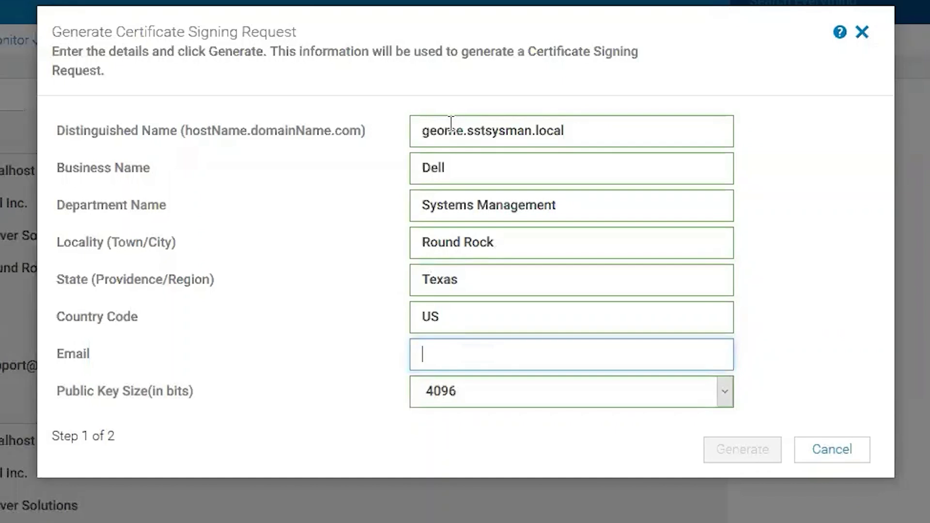
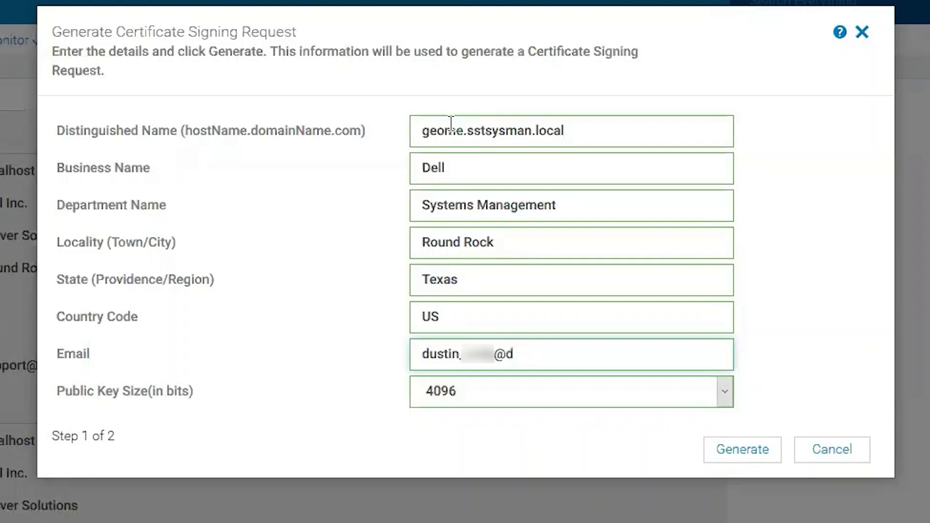
# Step: Generate the certificate signing request and select its full request text
pyautogui.click(745, 452)
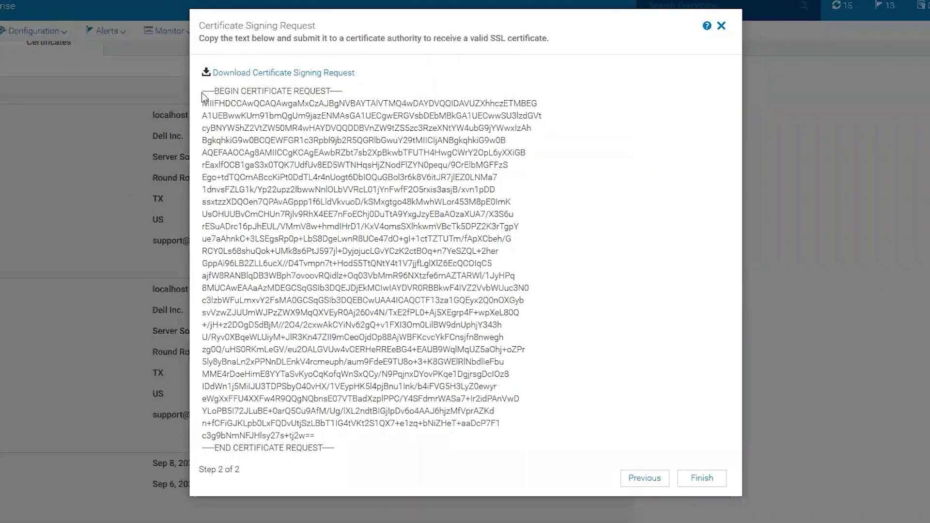
pyautogui.moveTo(201, 92); pyautogui.dragTo(308, 81)
pyautogui.click(231, 104)
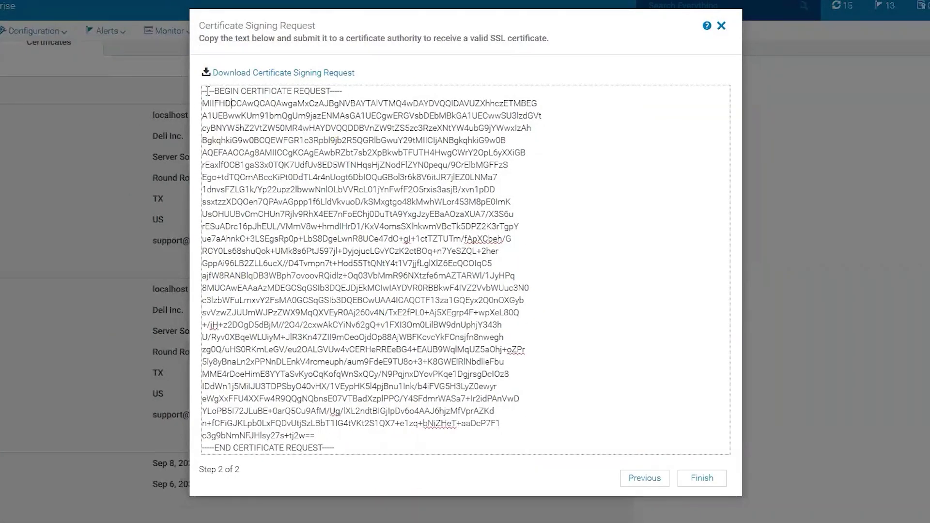
pyautogui.doubleClick(207, 92)
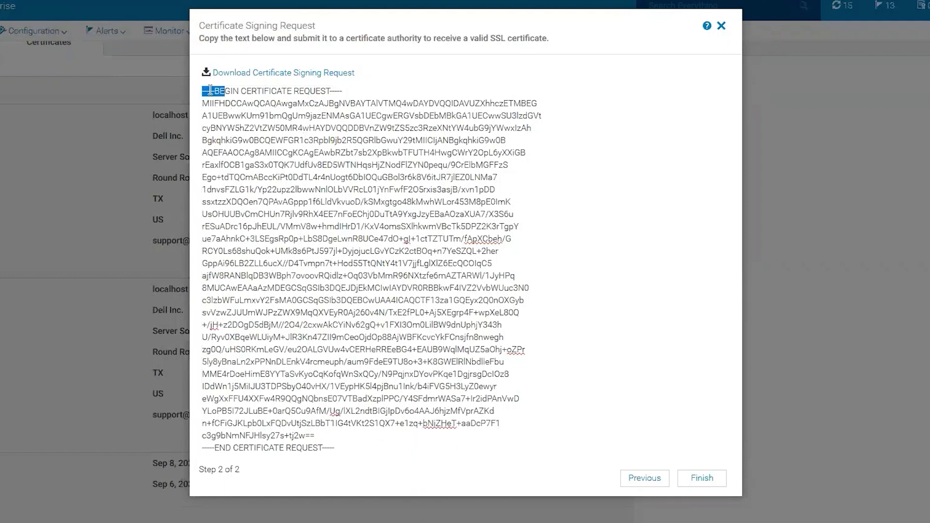
pyautogui.click(203, 90)
pyautogui.moveTo(203, 90); pyautogui.dragTo(462, 481)
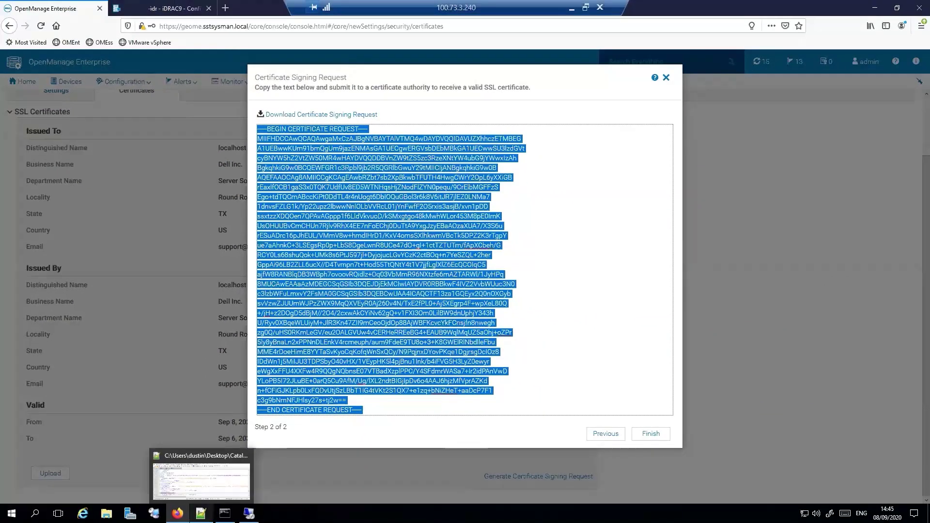
# Step: Paste the CSR text into a new Notepad++ tab, then minimise Notepad++
pyautogui.hotkey('alt', 'Tab')
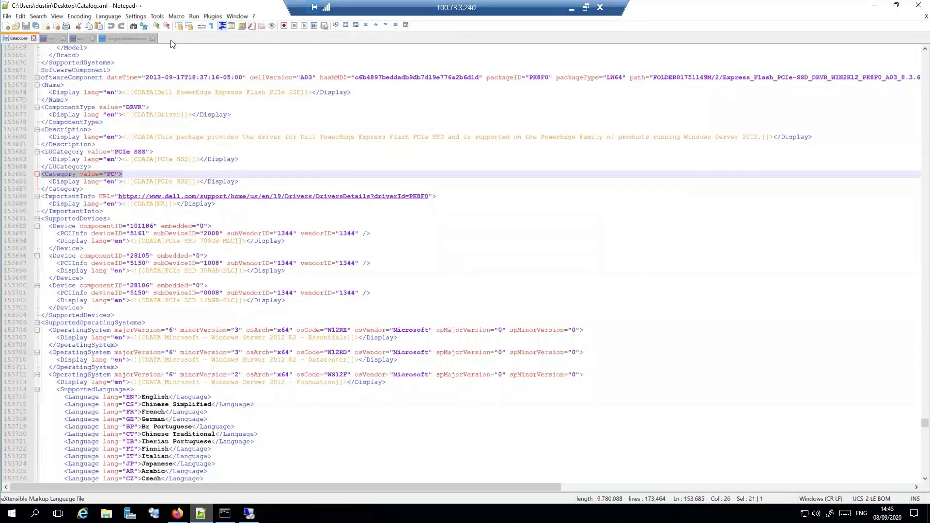
pyautogui.doubleClick(170, 42)
pyautogui.hotkey('ctrl', 'v')
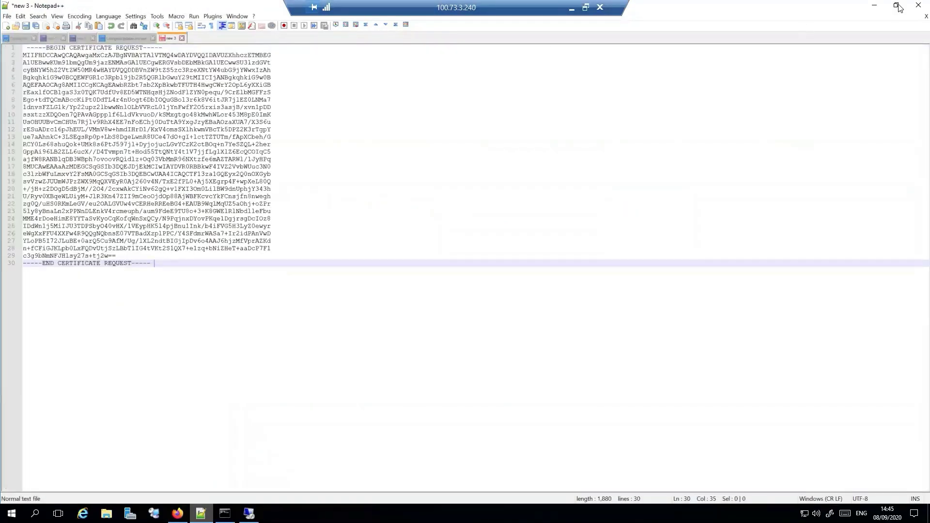
pyautogui.click(875, 6)
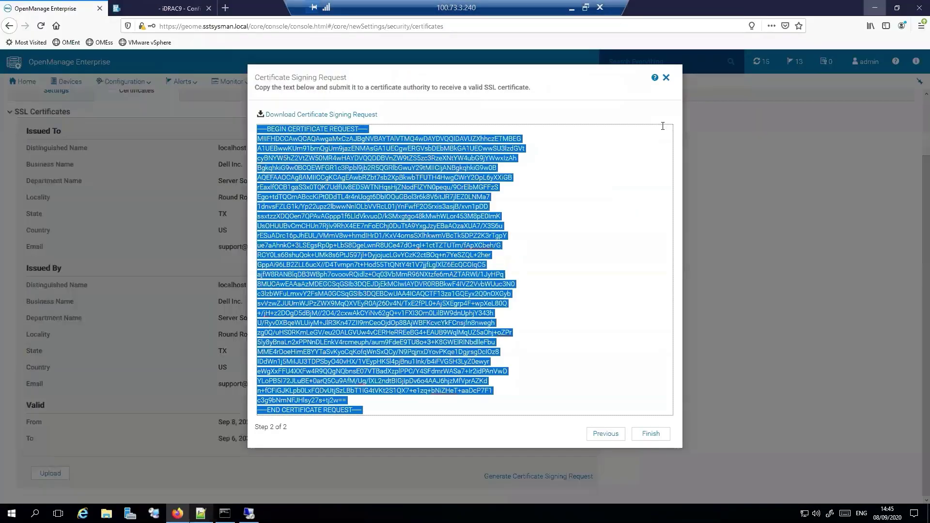
# Step: Finish the CSR wizard and minimise the remote session to the local desktop
pyautogui.click(651, 437)
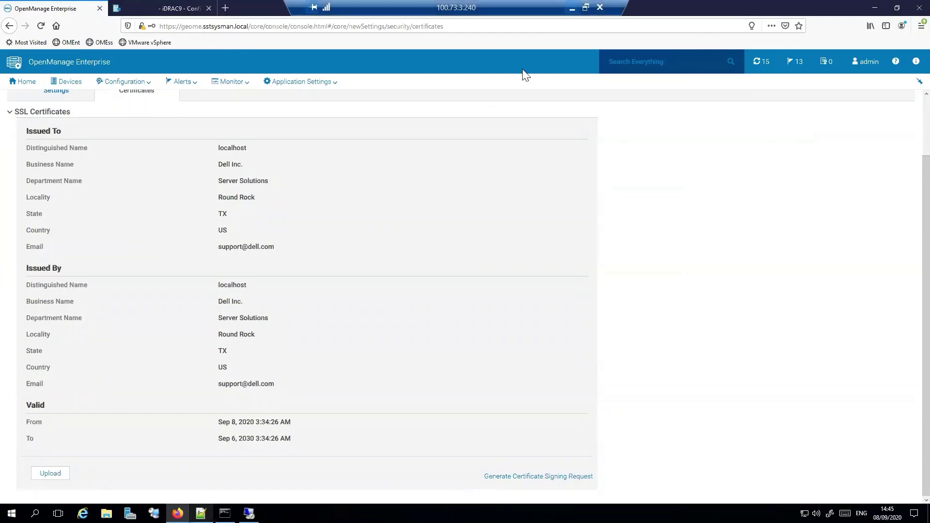
pyautogui.click(572, 8)
# Step: On the SSTDC CA server, open the advanced base-64 certificate request submission form
pyautogui.moveTo(223, 516)
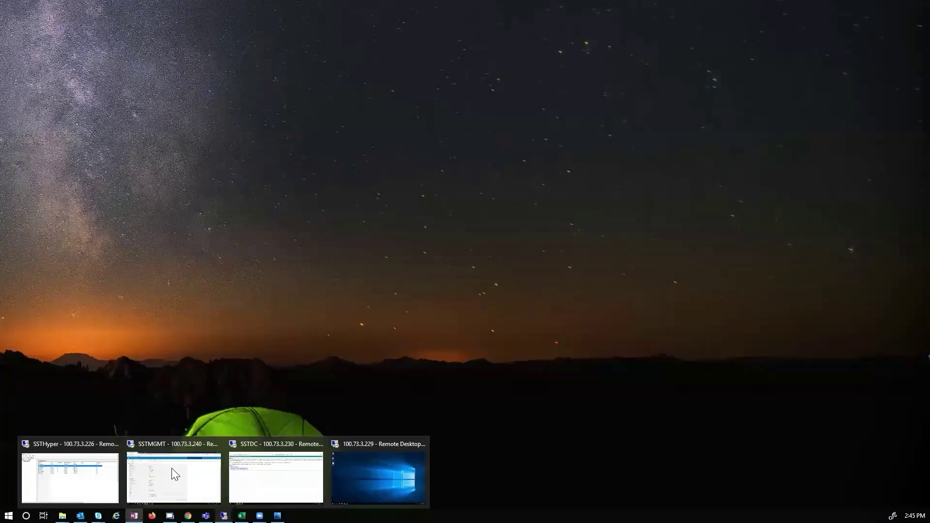
pyautogui.click(260, 472)
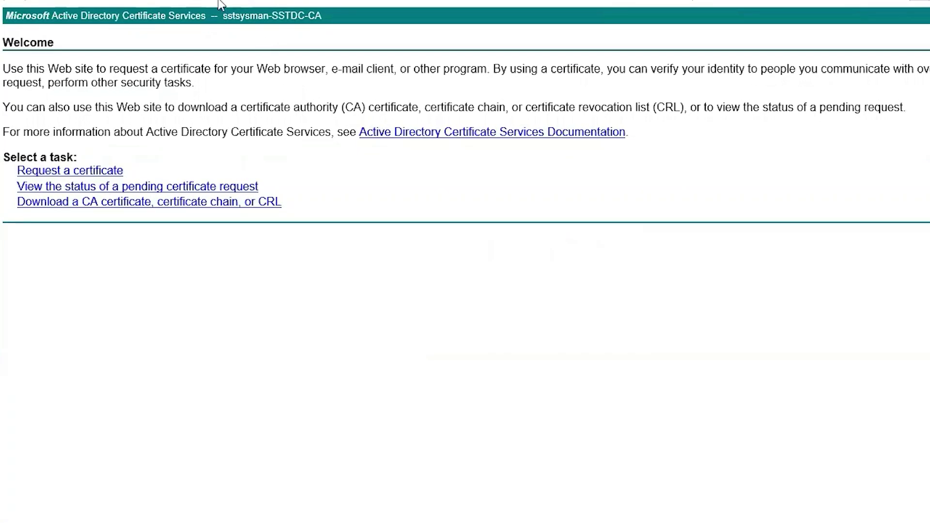
pyautogui.click(72, 171)
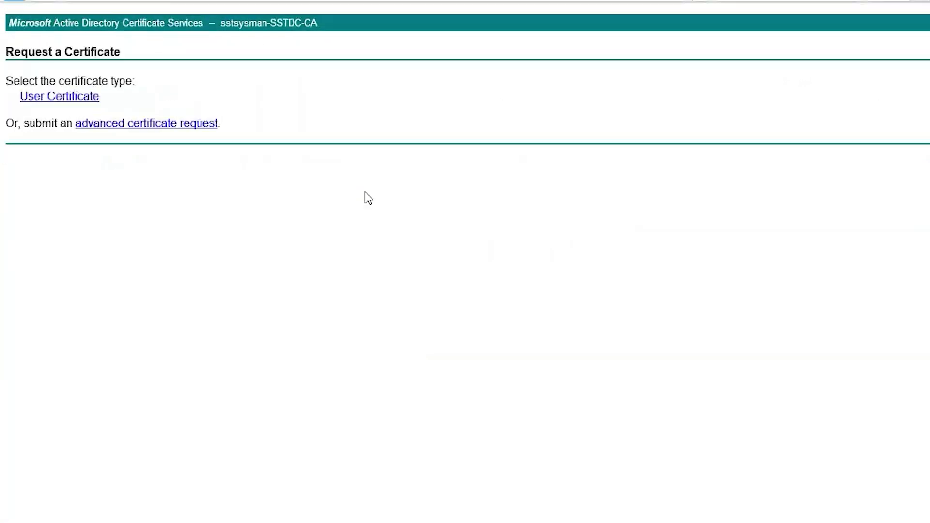
pyautogui.click(125, 128)
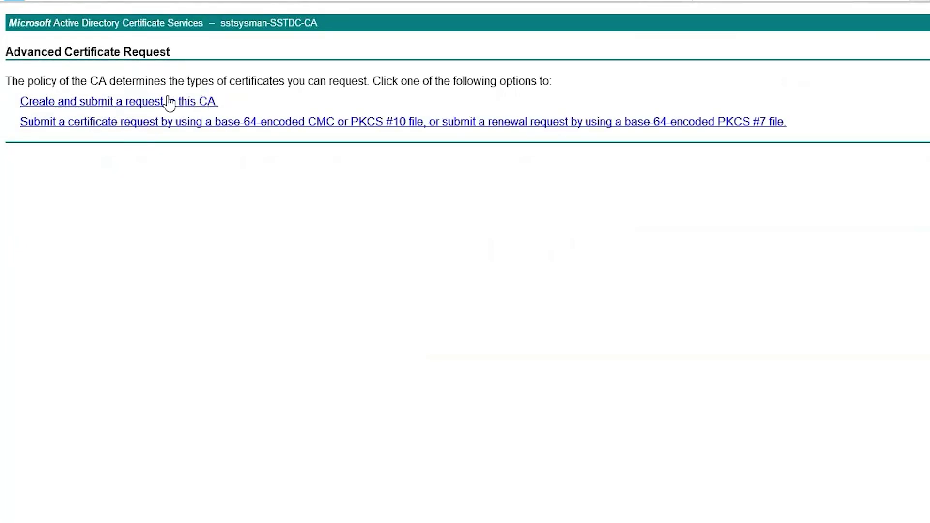
pyautogui.click(221, 127)
# Step: Paste the base-64 CSR into the Saved Request box and select the Web Server template
pyautogui.click(142, 131)
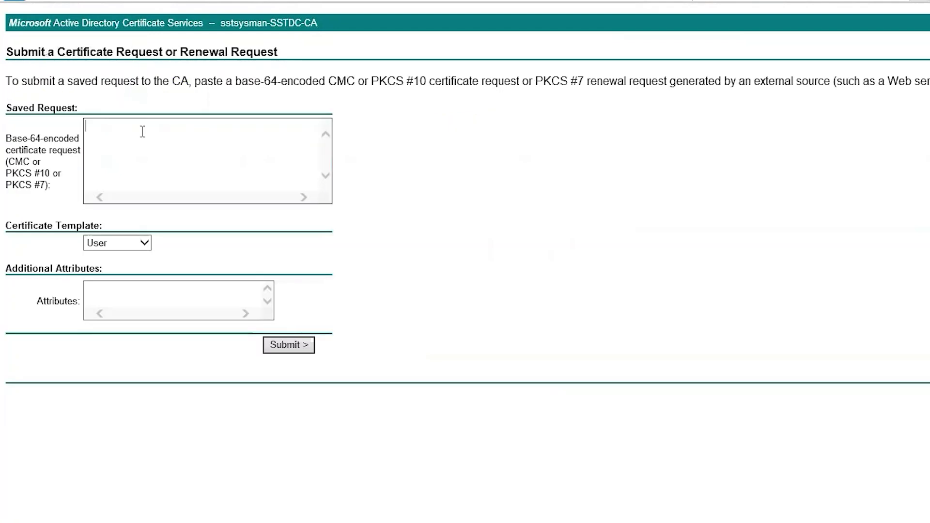
pyautogui.hotkey('ctrl', 'v')
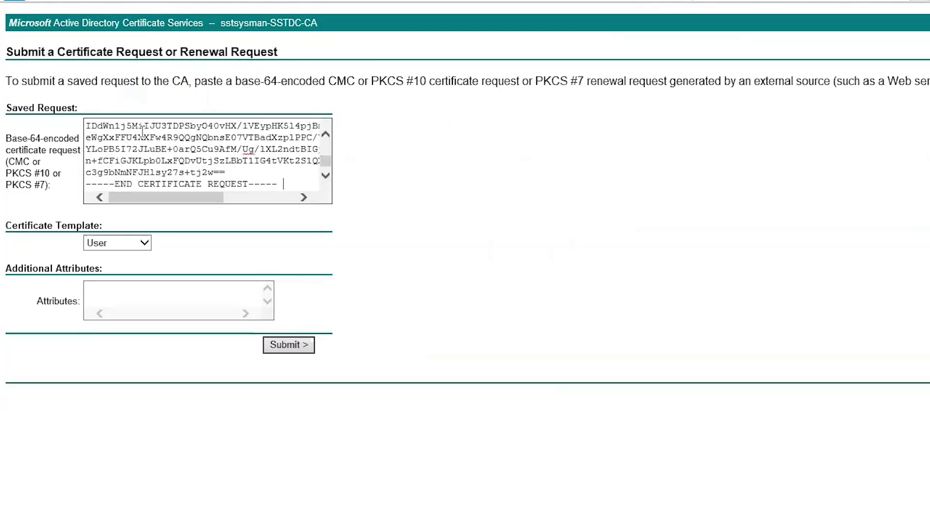
pyautogui.click(141, 243)
pyautogui.click(118, 267)
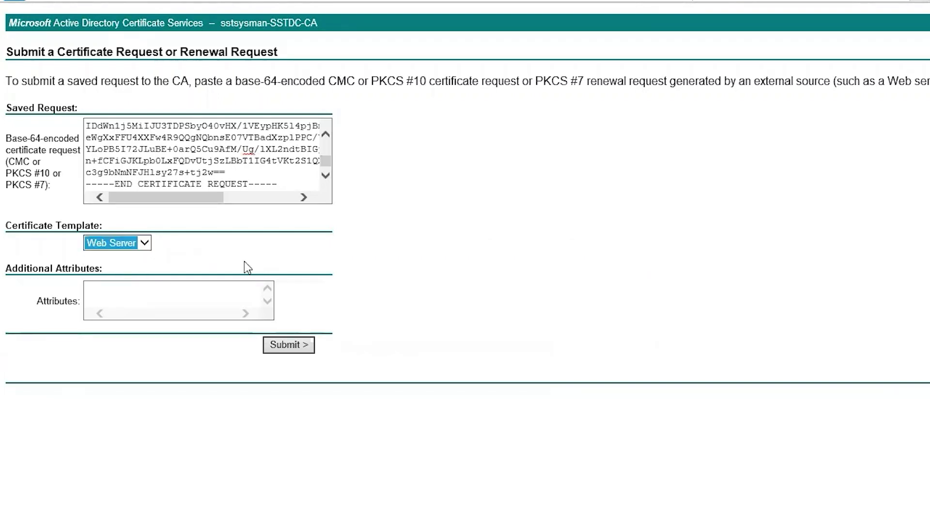
# Step: Submit the Web Server certificate request and choose Base 64 encoding for the issued certificate
pyautogui.click(138, 292)
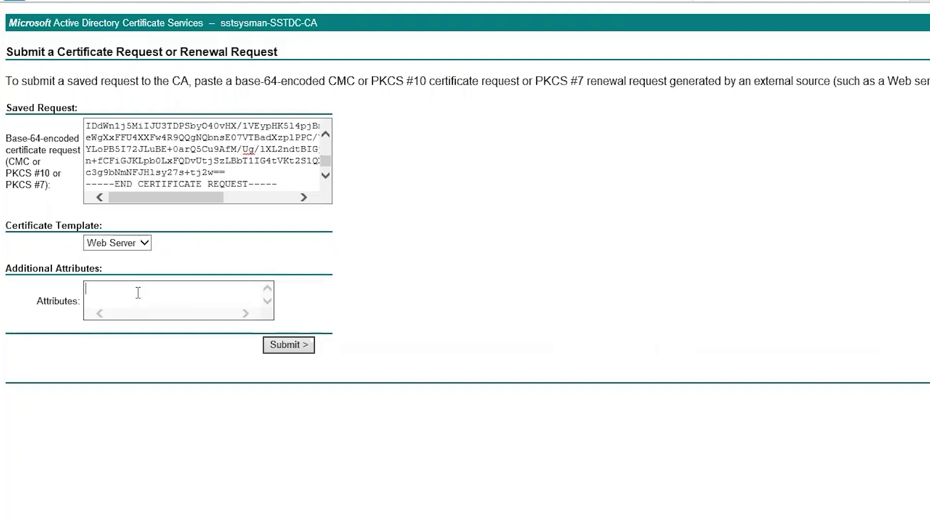
pyautogui.click(298, 345)
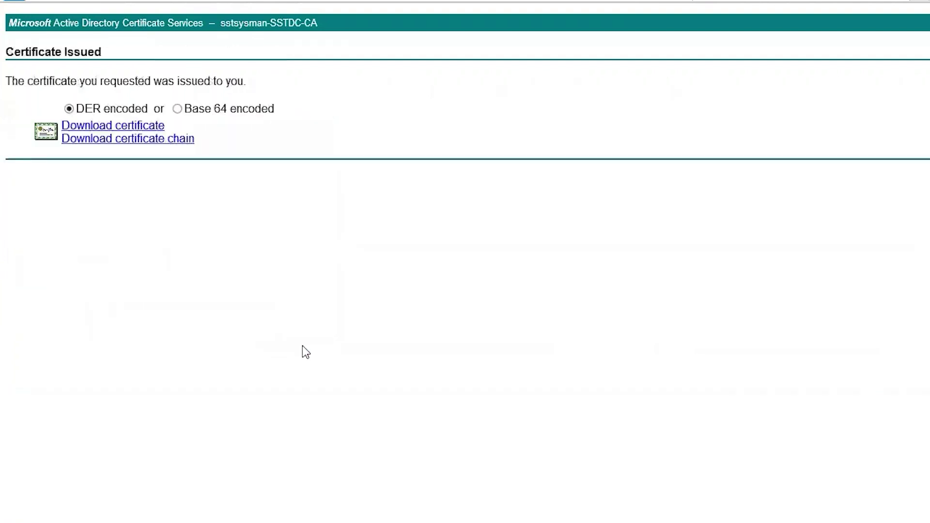
pyautogui.click(177, 109)
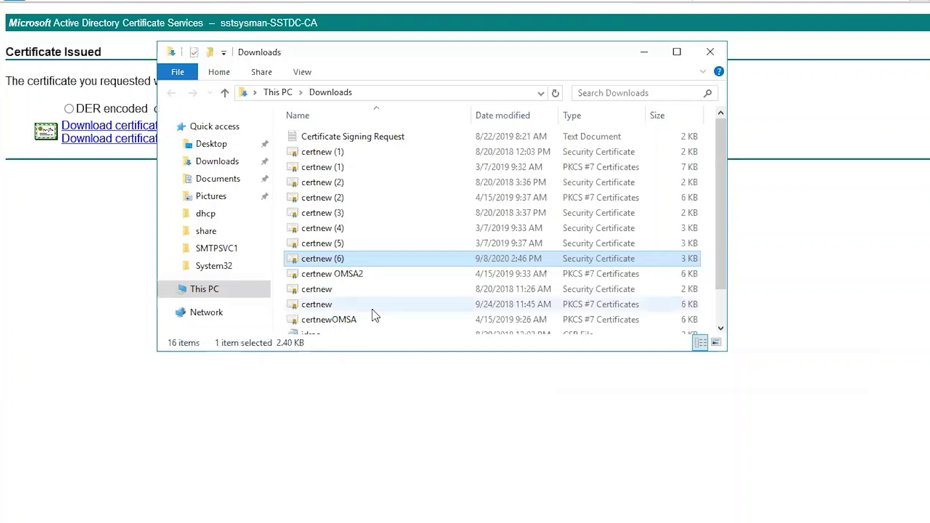
# Step: Paste certnew (6) into Documents and rename it to certnew
pyautogui.click(165, 289)
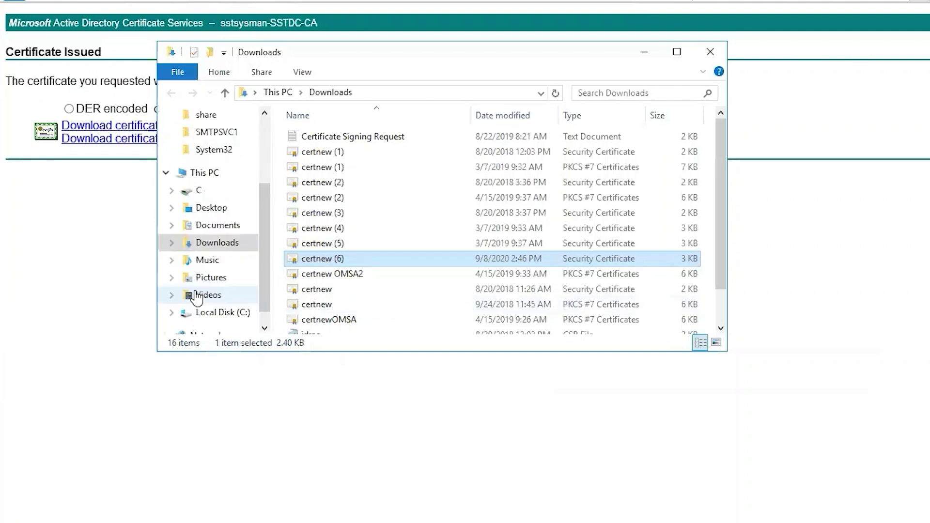
pyautogui.click(214, 227)
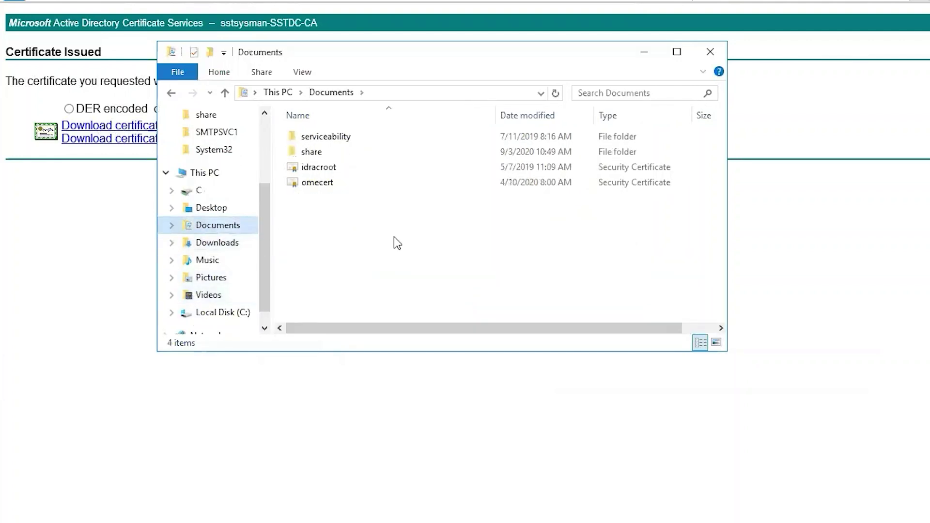
pyautogui.hotkey('ctrl', 'v')
pyautogui.rightClick(334, 198)
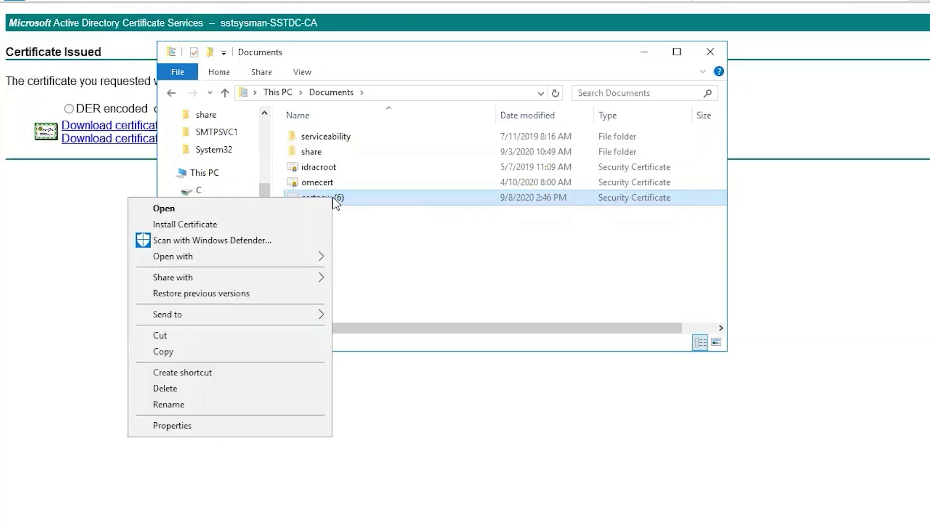
pyautogui.click(234, 402)
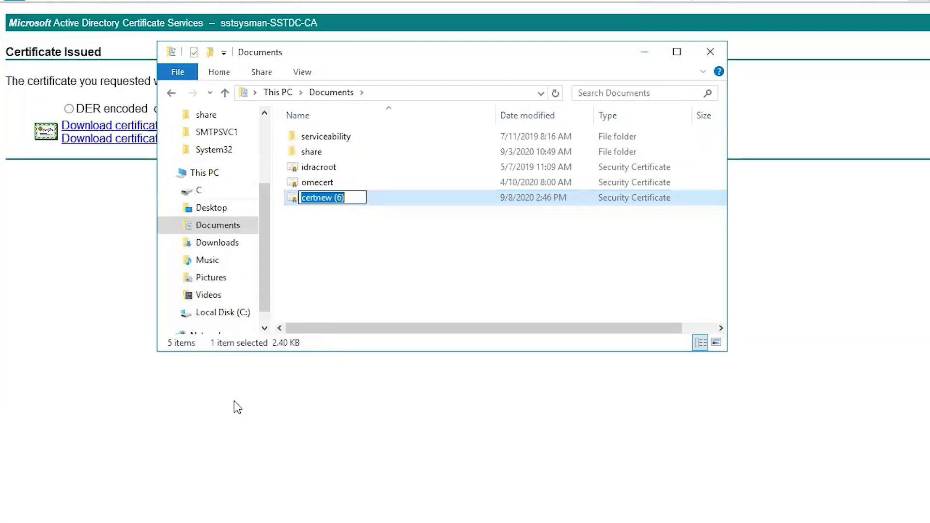
pyautogui.press('End')
pyautogui.press('BackSpace')
pyautogui.press('BackSpace')
pyautogui.press('BackSpace')
pyautogui.press('BackSpace')
pyautogui.press('Return')
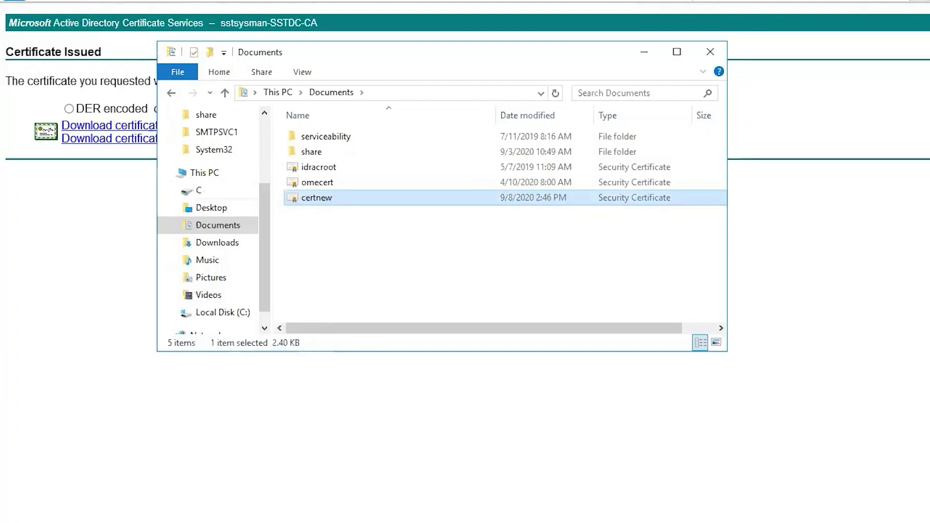
# Step: Back in the OpenManage session, upload certnew.cer from the Desktop as the SSL certificate
pyautogui.press('super+d')
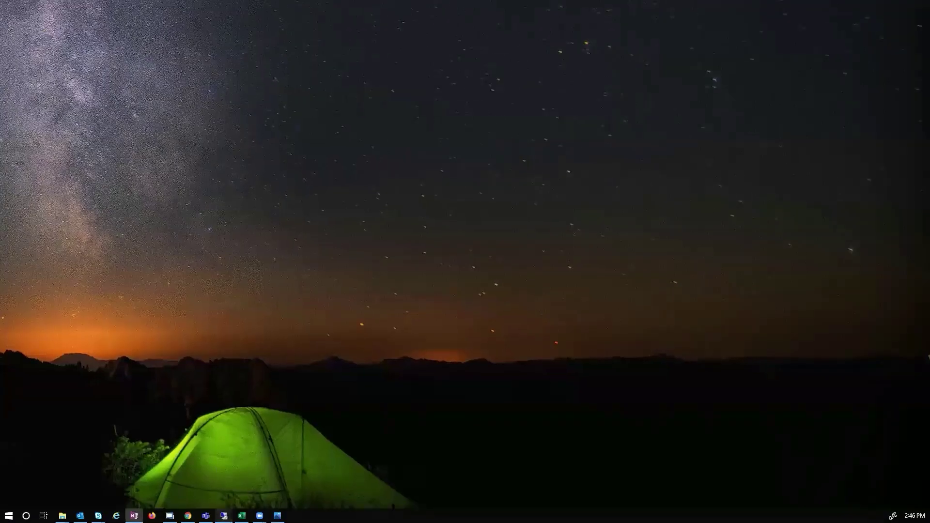
pyautogui.moveTo(224, 516)
pyautogui.click(164, 467)
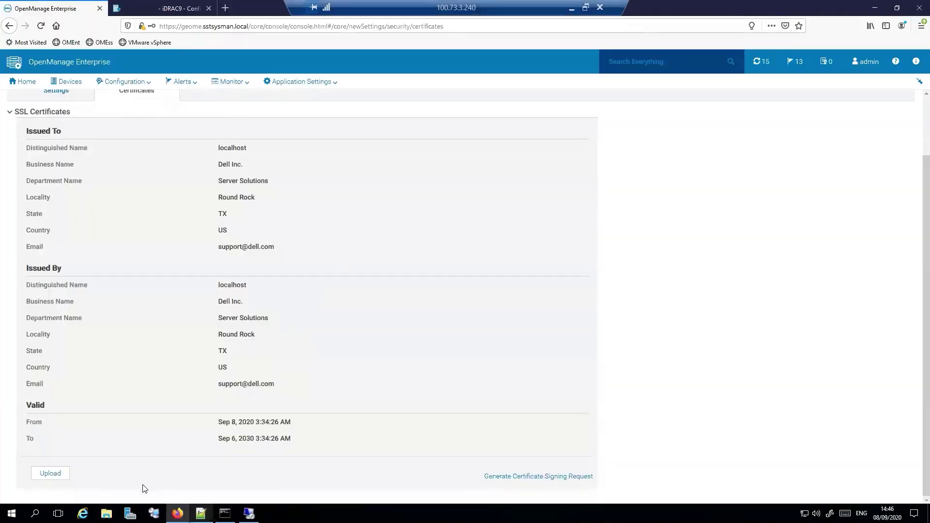
pyautogui.hotkey('alt', 'Tab')
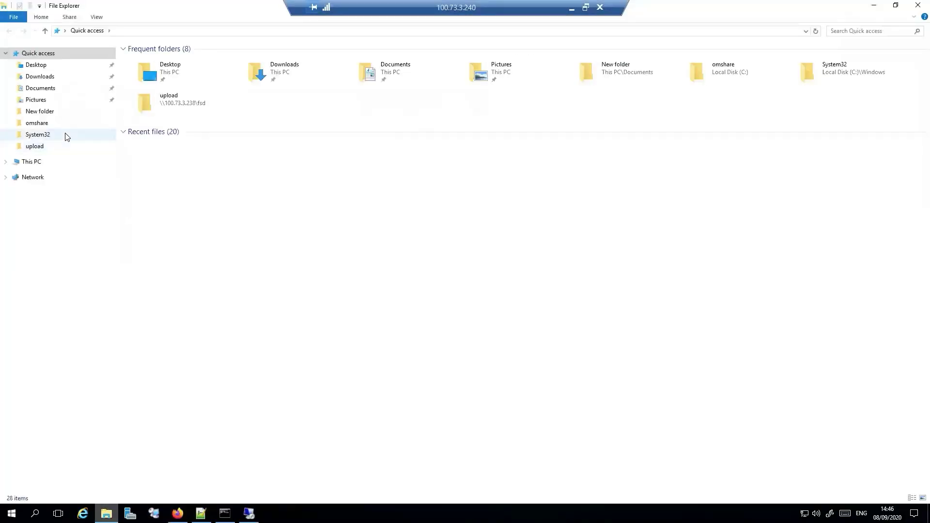
pyautogui.click(35, 66)
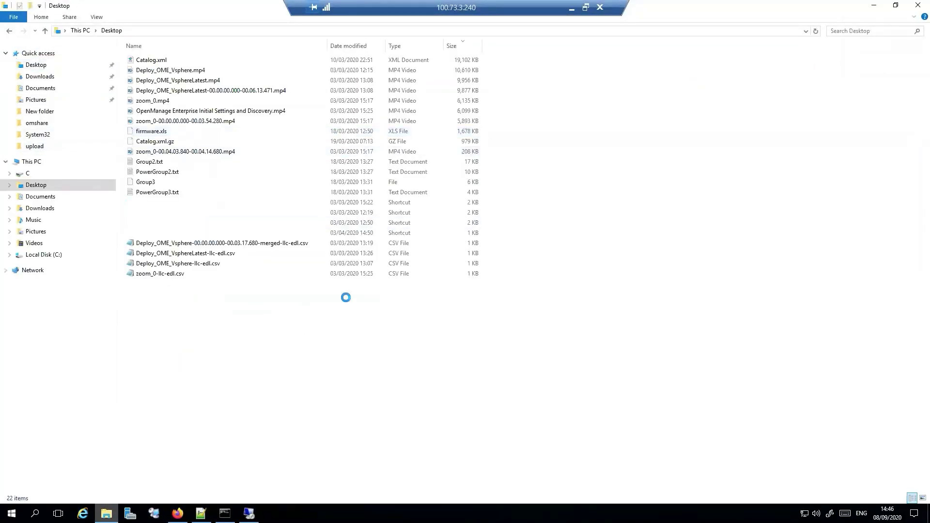
pyautogui.click(876, 7)
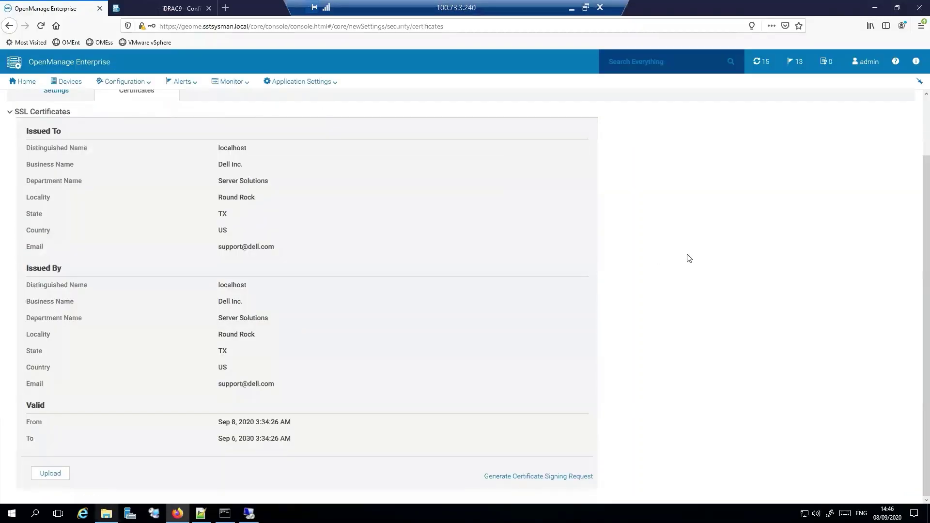
pyautogui.click(50, 474)
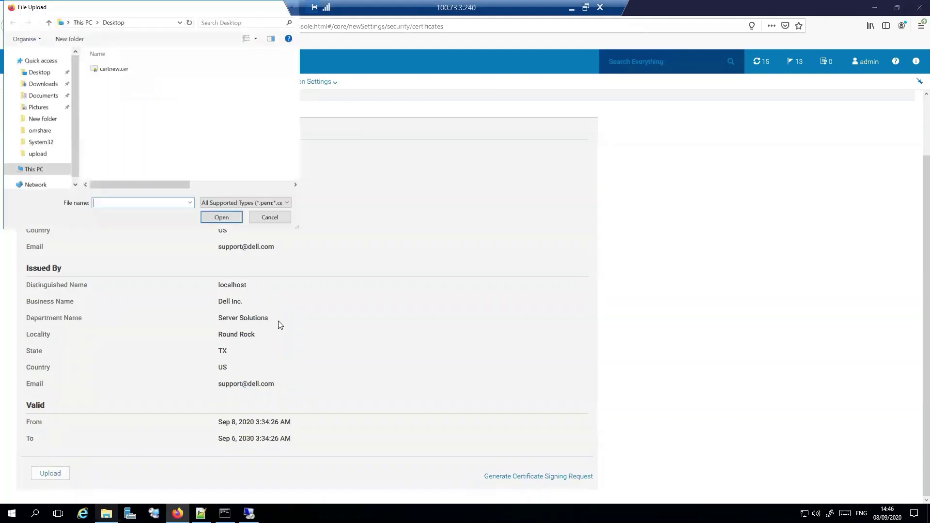
pyautogui.click(111, 69)
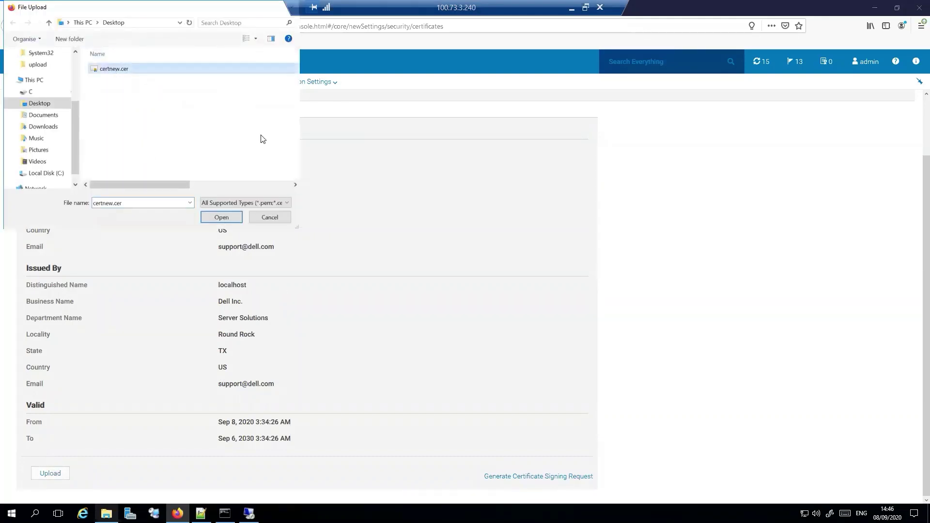
pyautogui.click(221, 218)
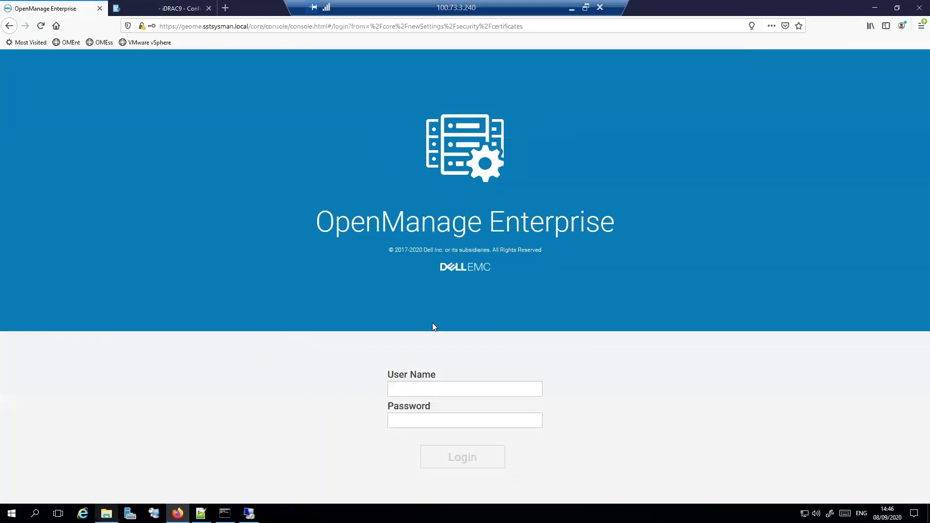
# Step: Log in with the administrator credentials and decline Firefox's offer to save the login
pyautogui.click(427, 390)
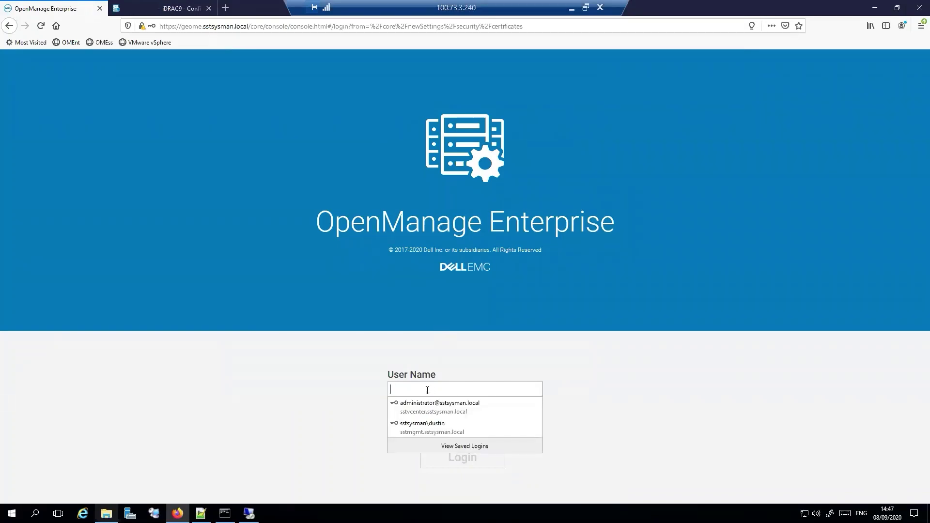
pyautogui.write('admin')
pyautogui.press('Tab')
pyautogui.write('pass')
pyautogui.press('Return')
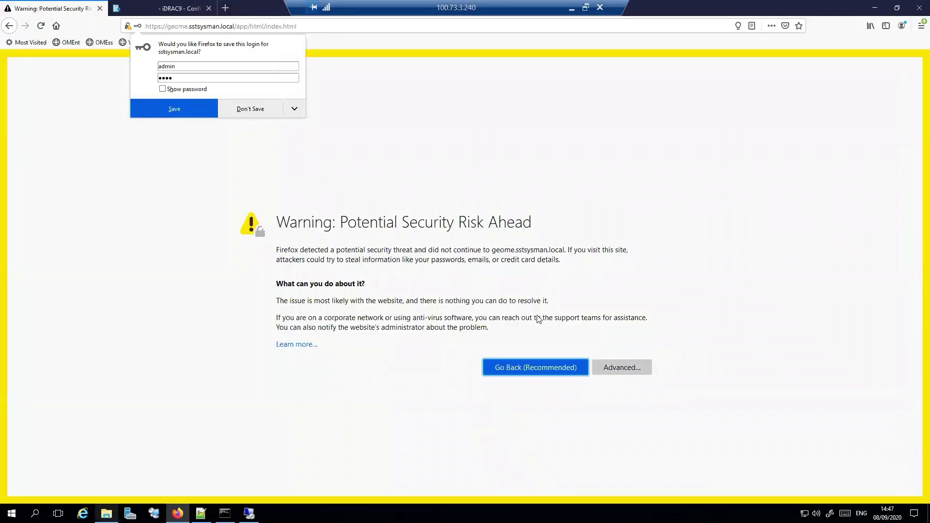
pyautogui.click(294, 111)
pyautogui.click(297, 152)
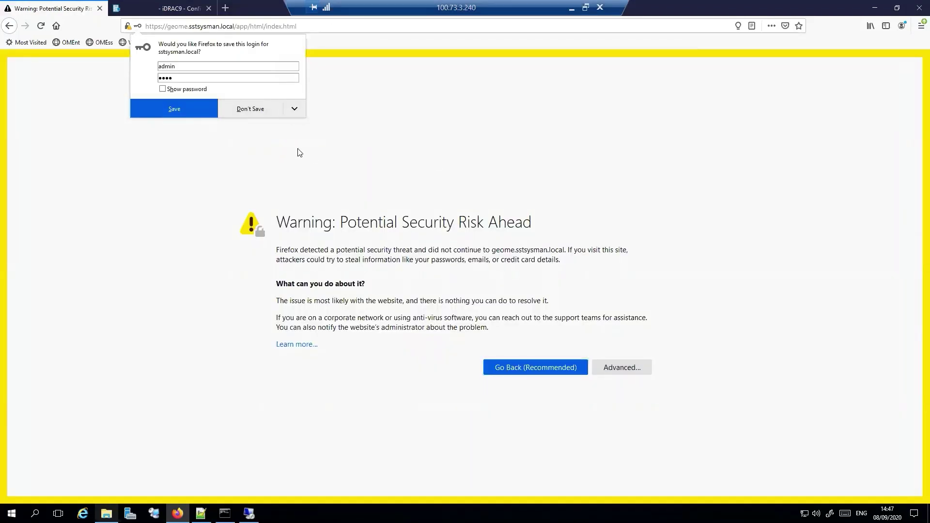
pyautogui.click(206, 187)
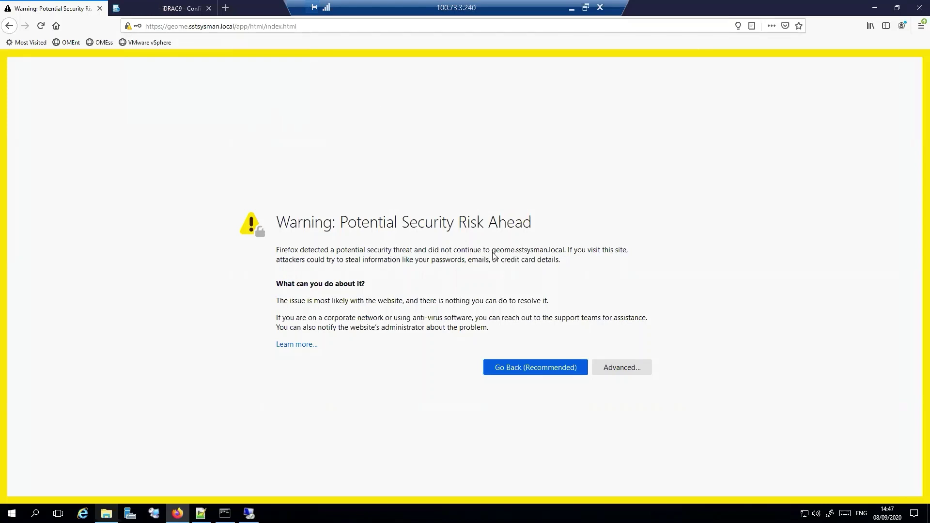
# Step: Accept Firefox's certificate risk warning and continue to the OpenManage console
pyautogui.click(622, 368)
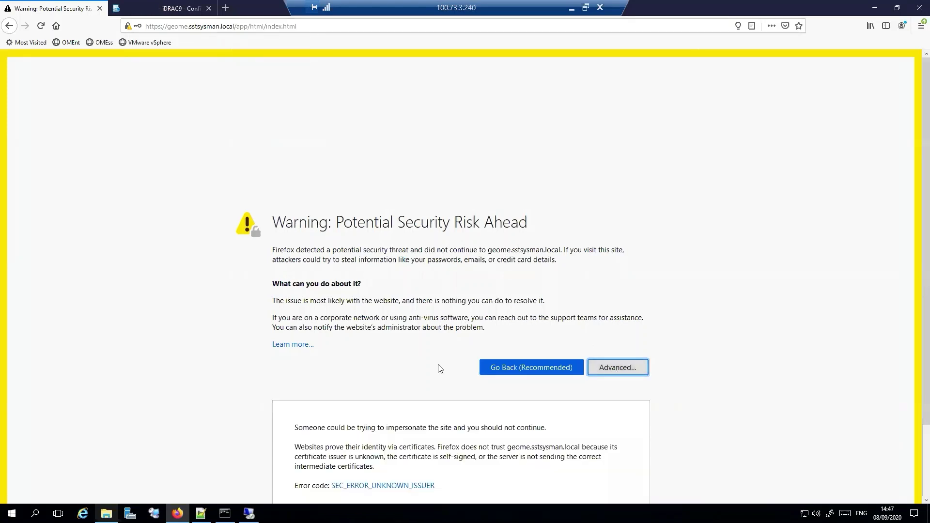
pyautogui.scroll(-3, 485, 411)
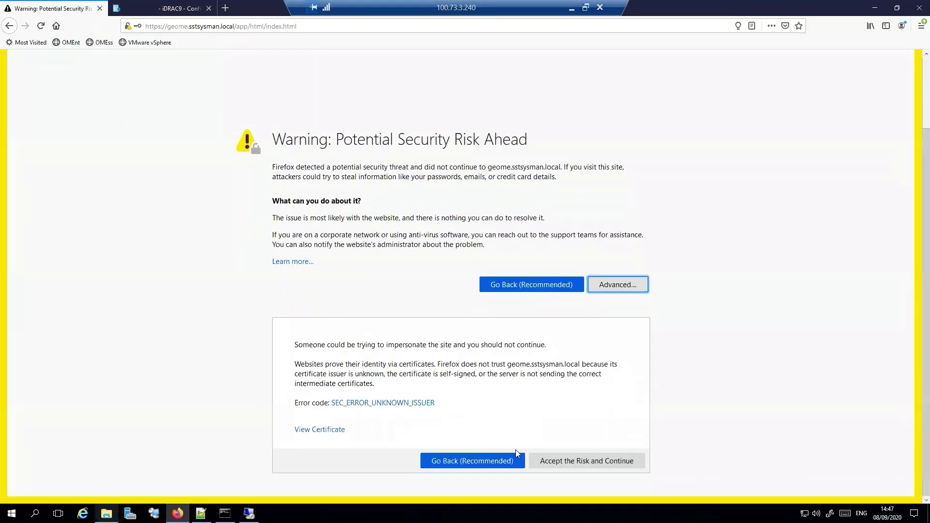
pyautogui.click(565, 461)
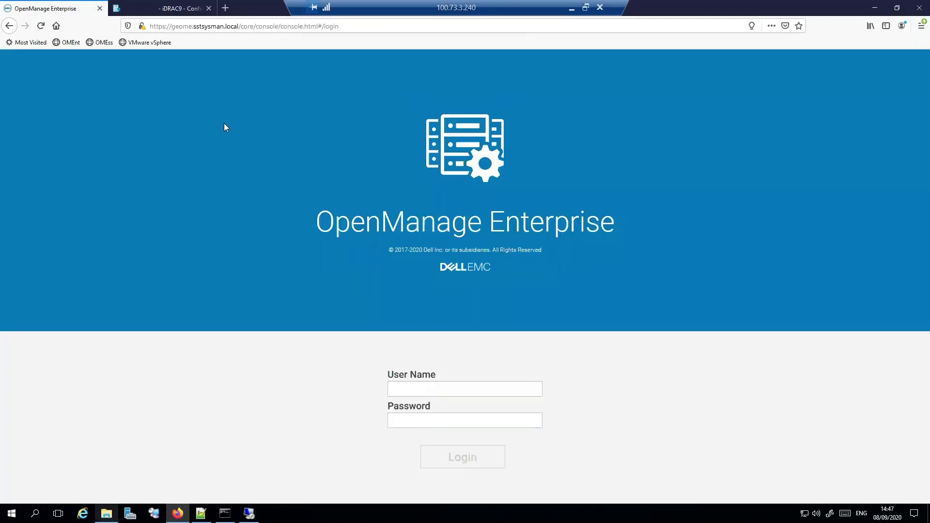
# Step: Bring up the page's security information and highlight the sstsysman-SSTDC-CA issuer
pyautogui.click(142, 27)
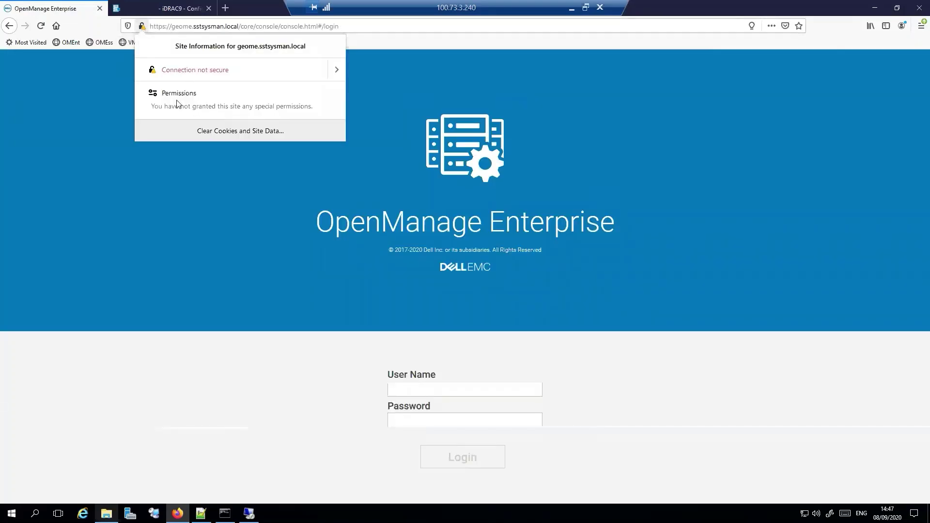
pyautogui.click(338, 69)
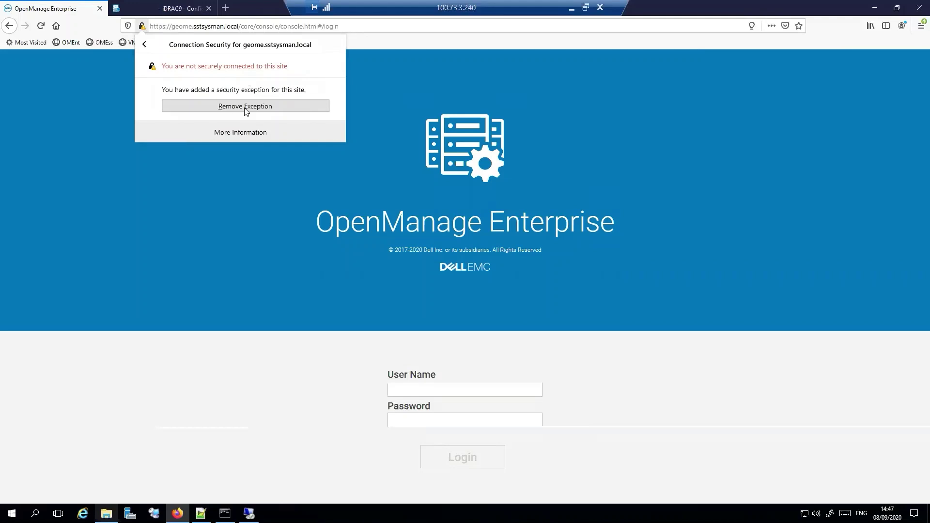
pyautogui.click(239, 132)
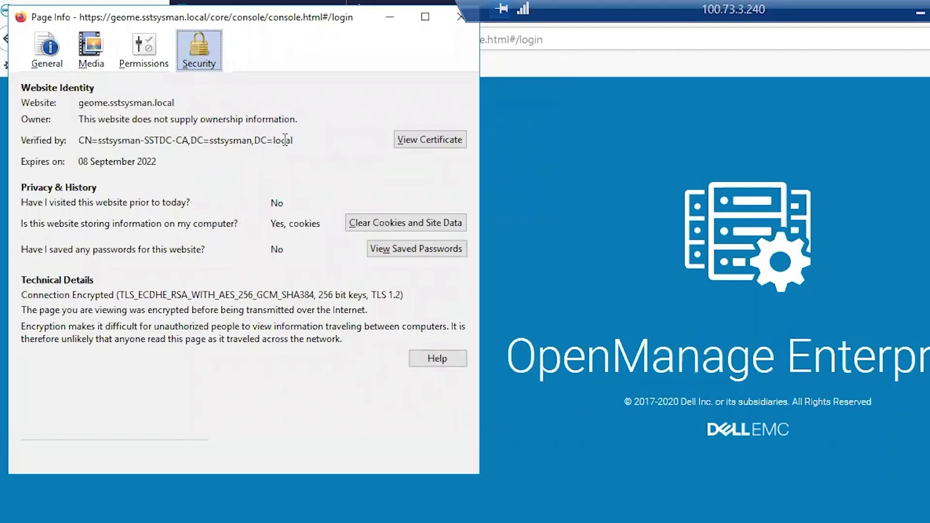
pyautogui.moveTo(291, 140); pyautogui.dragTo(92, 140)
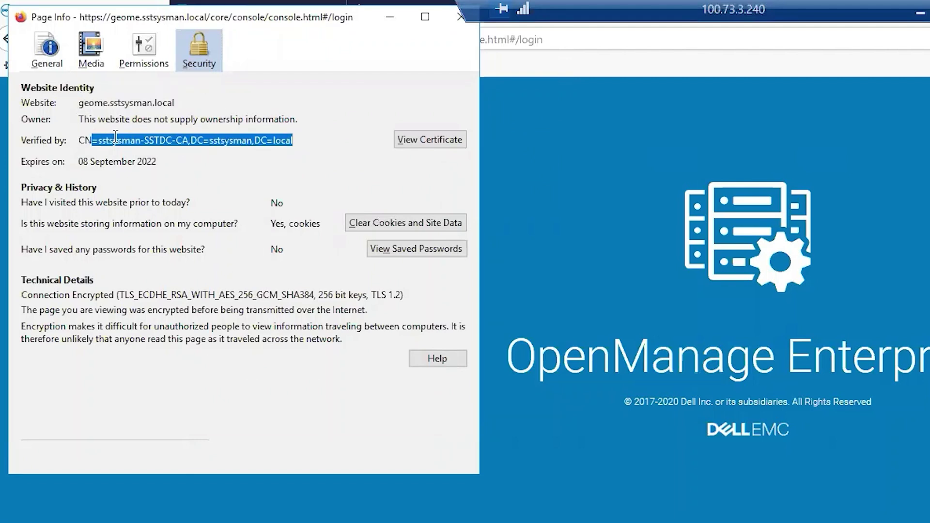
# Step: Inspect the geome.sstsysman.local certificate, issued by sstsysman-SSTDC-CA and valid until 9/8/2022
pyautogui.click(450, 140)
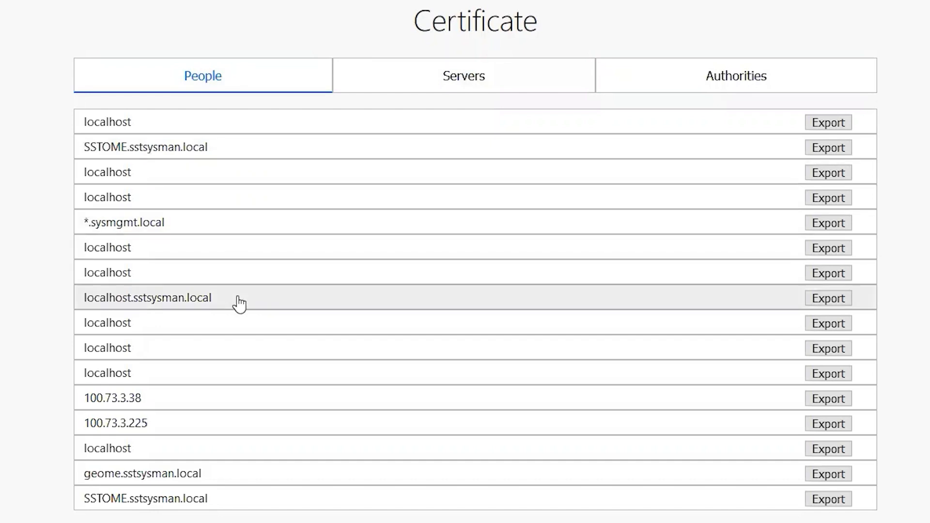
pyautogui.click(183, 479)
pyautogui.scroll(-3, 170, 254)
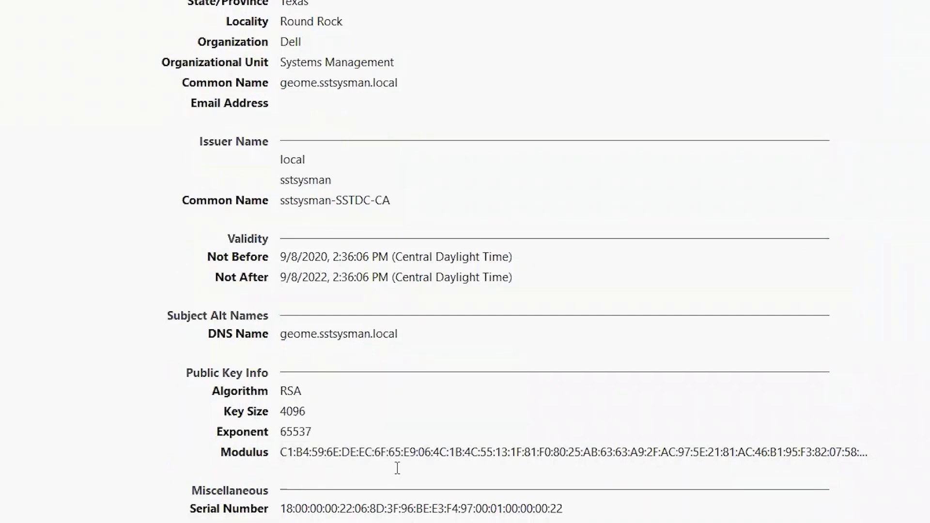
pyautogui.scroll(3, 398, 468)
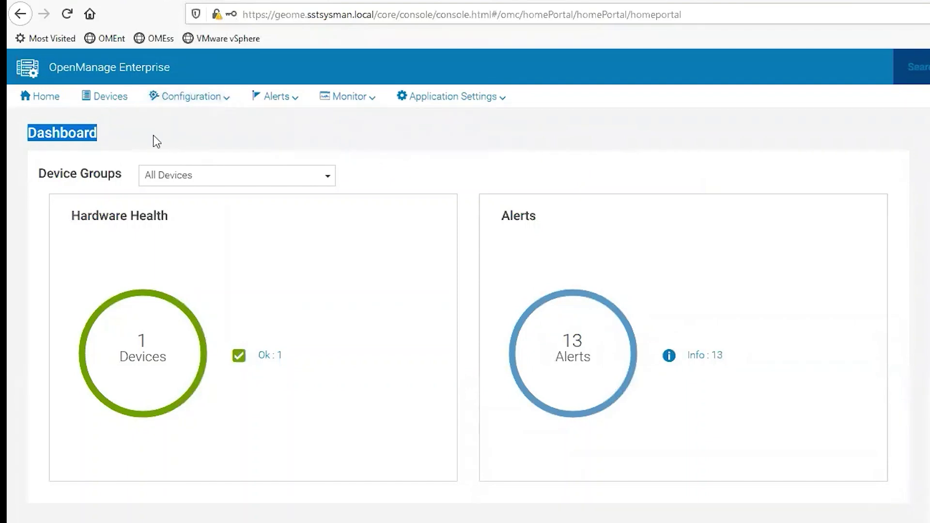
pyautogui.click(153, 135)
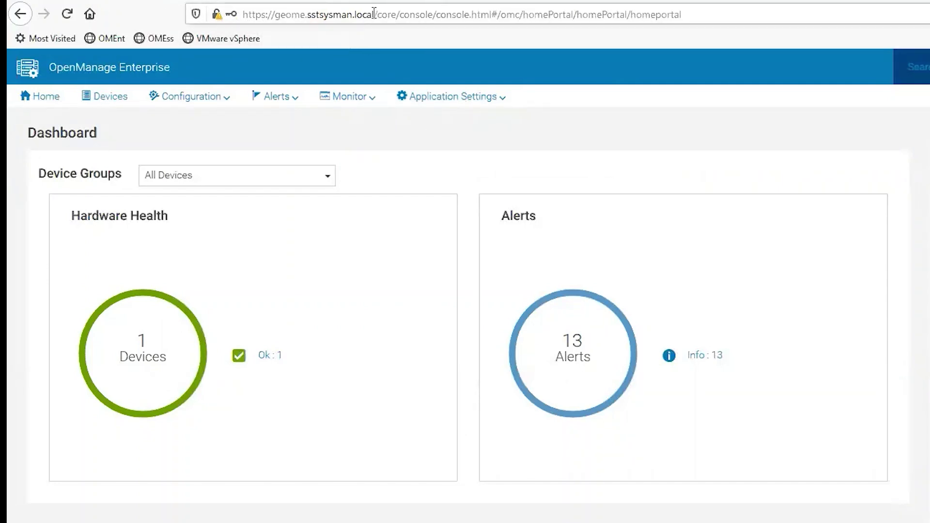
pyautogui.moveTo(374, 13); pyautogui.dragTo(243, 14)
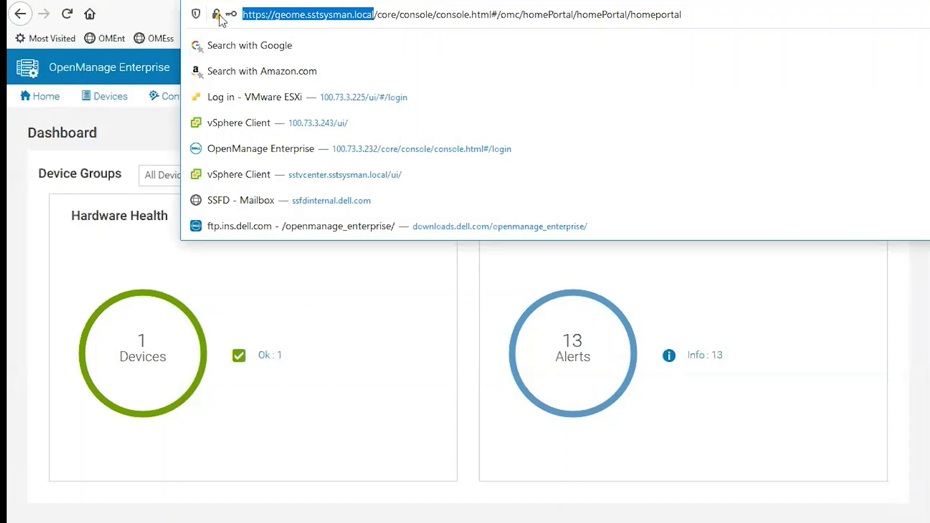
pyautogui.click(577, 520)
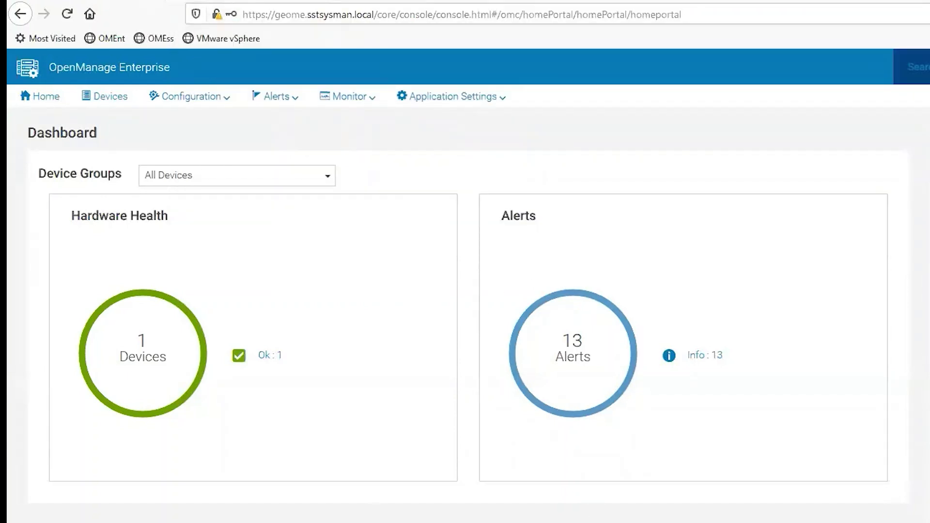